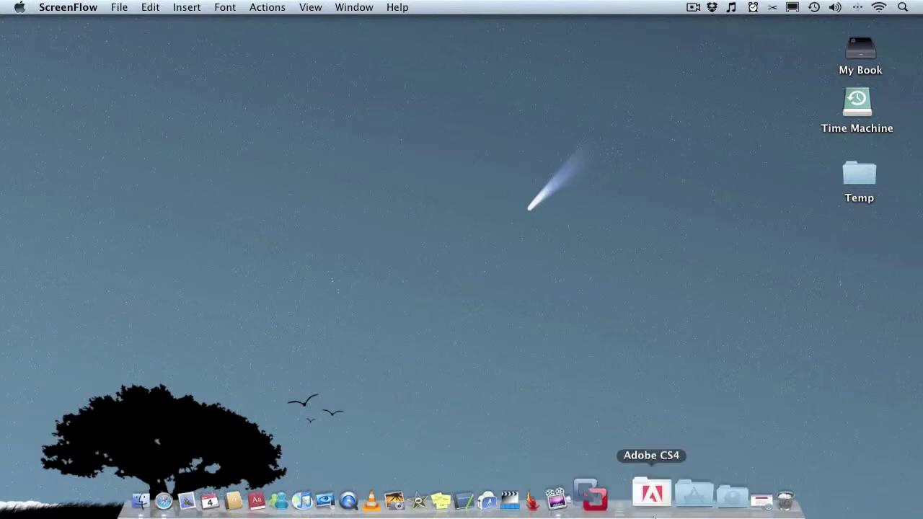
# Drag FastIcns from the Applications stack to the Trash, then restore the minimized AppZapper Safari window
pyautogui.click(671, 499)
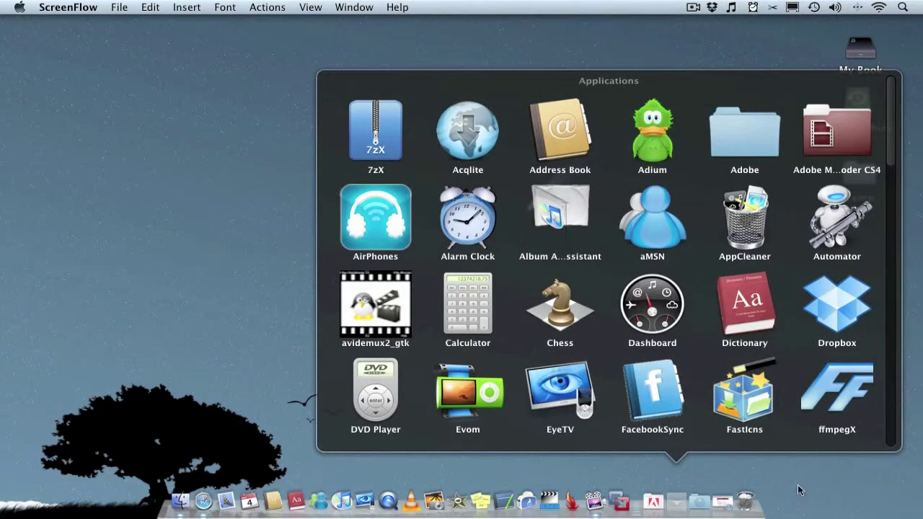
pyautogui.moveTo(744, 397); pyautogui.dragTo(672, 499)
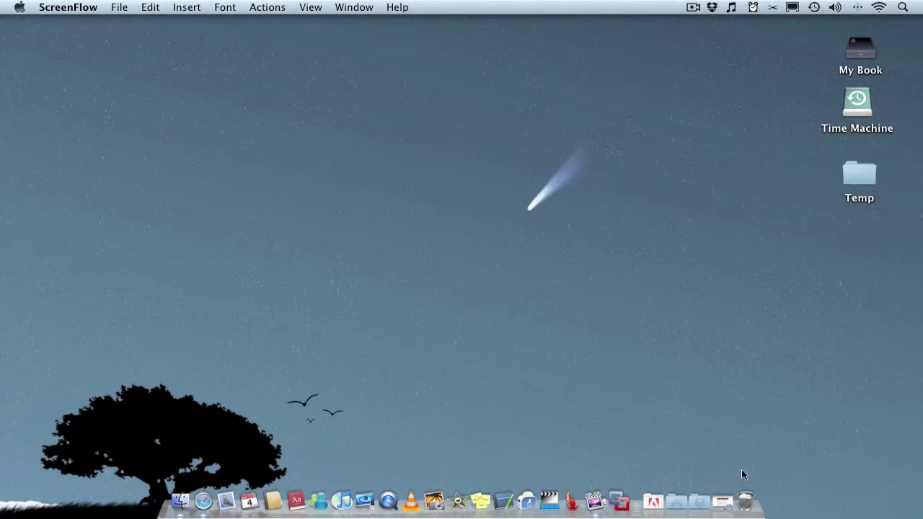
pyautogui.click(721, 499)
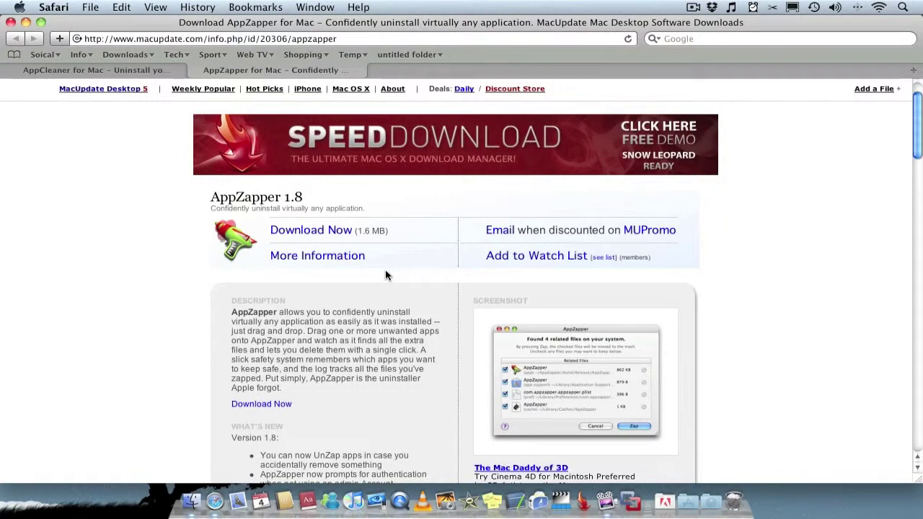
# Scroll the AppZapper download page and highlight its $12.95 price
pyautogui.scroll(-5, 385, 275)
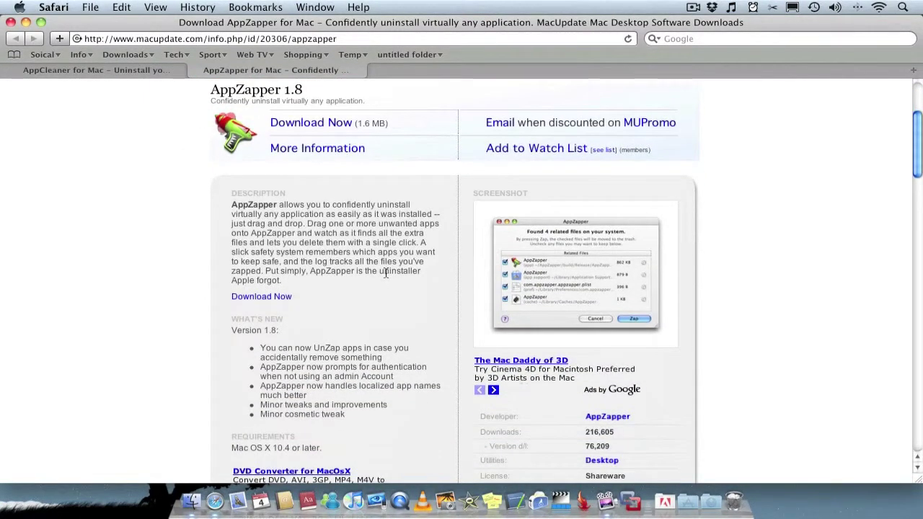
pyautogui.scroll(-3, 385, 271)
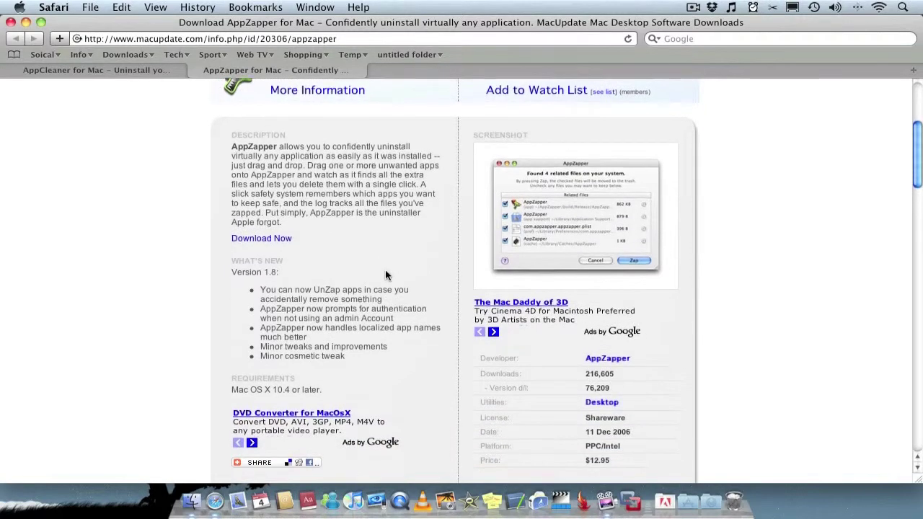
pyautogui.scroll(-3, 385, 270)
pyautogui.moveTo(497, 405); pyautogui.dragTo(618, 404)
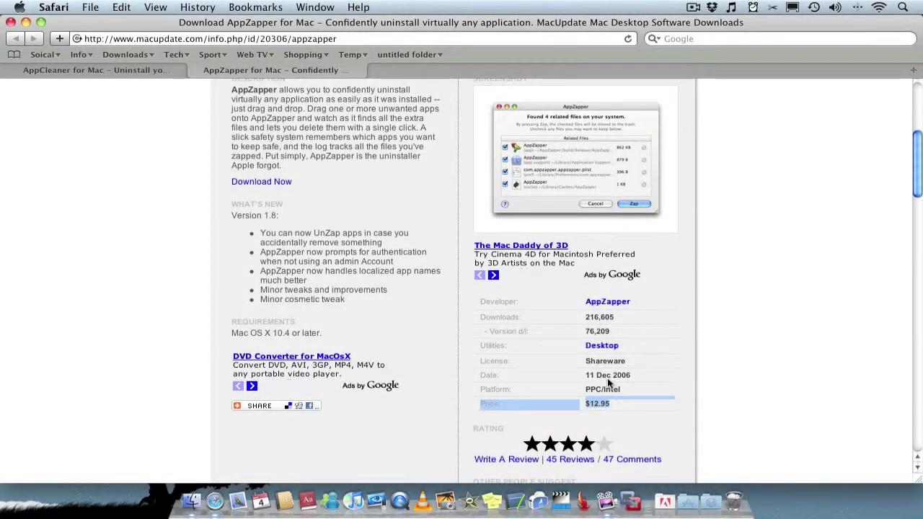
pyautogui.scroll(5, 633, 409)
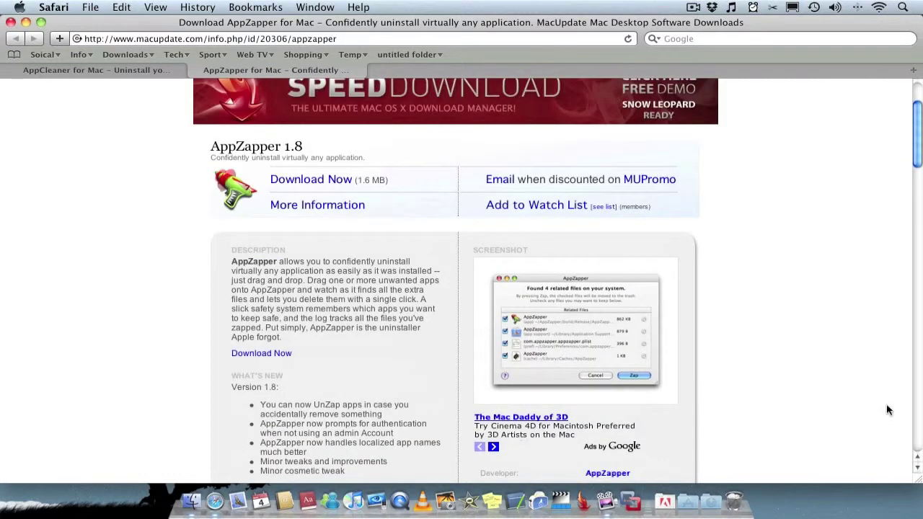
pyautogui.scroll(3, 720, 404)
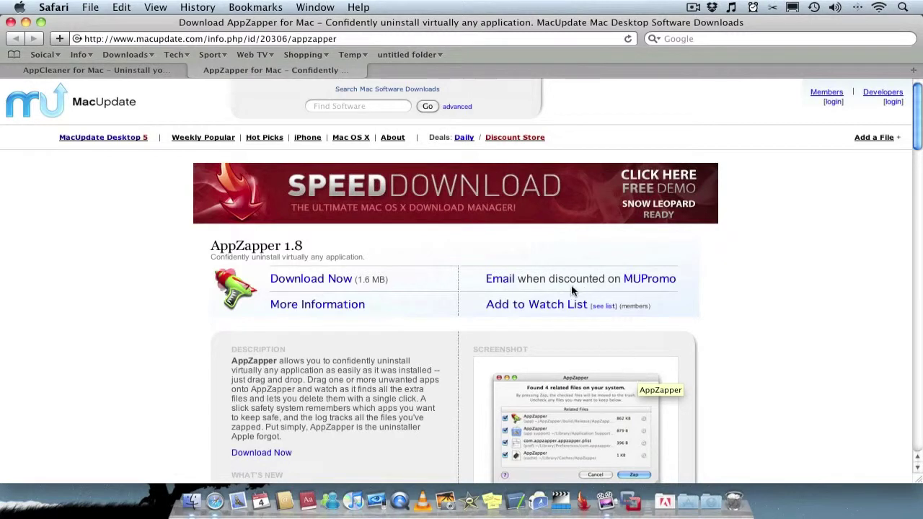
# On the AppCleaner 1.2.2 page, highlight the Free licence in the details table
pyautogui.click(94, 71)
pyautogui.scroll(10, 132, 225)
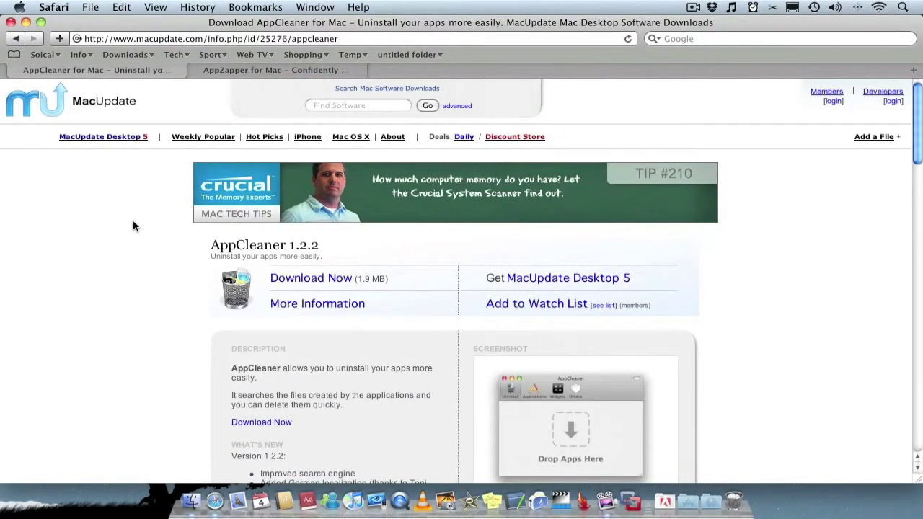
pyautogui.moveTo(2, 14)
pyautogui.click(108, 133)
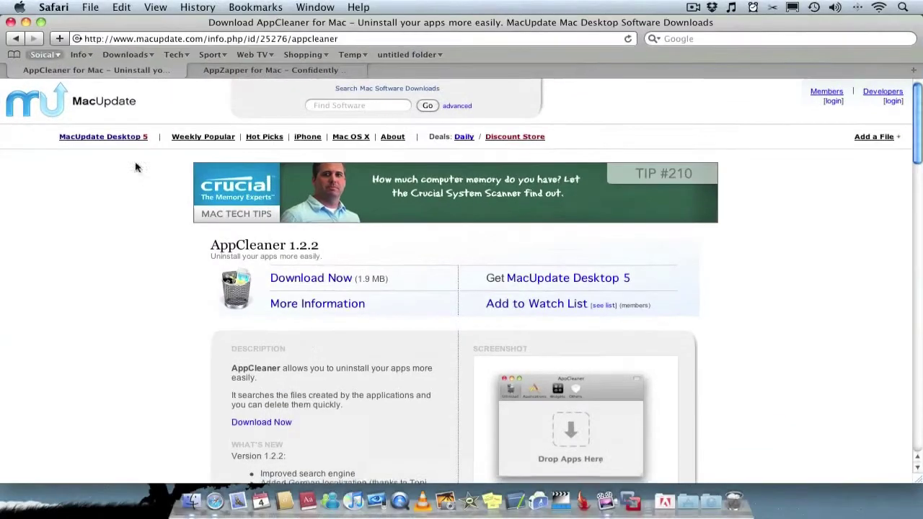
pyautogui.scroll(-6, 204, 317)
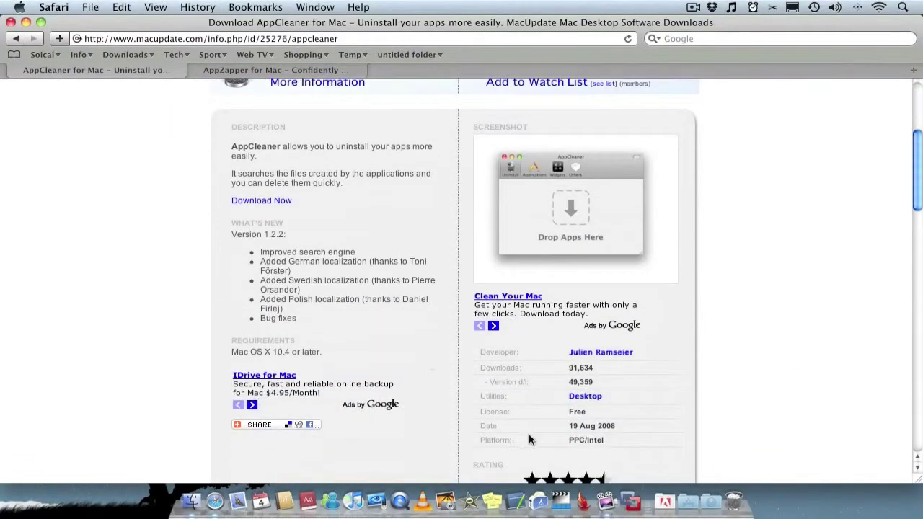
pyautogui.moveTo(612, 416); pyautogui.dragTo(481, 413)
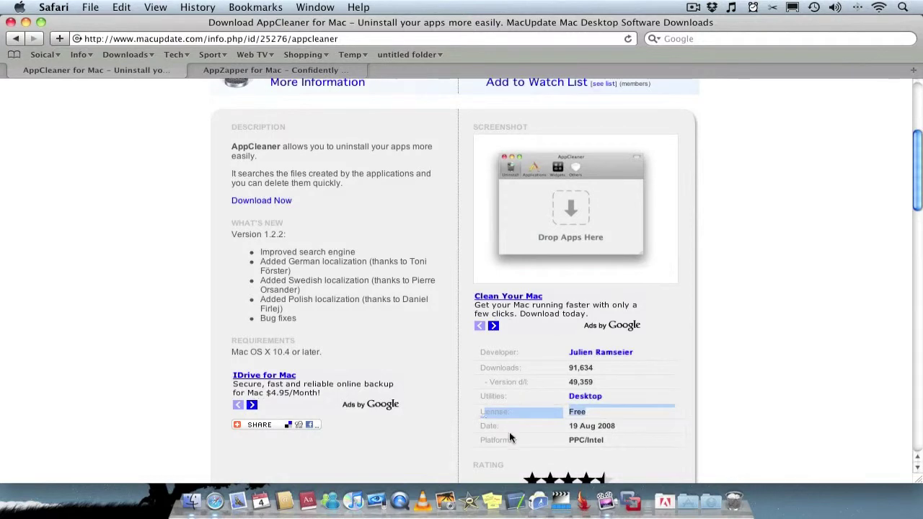
# Close Safari with all its tabs and launch AppCleaner through Quicksilver with 'appc'
pyautogui.click(10, 22)
pyautogui.click(570, 176)
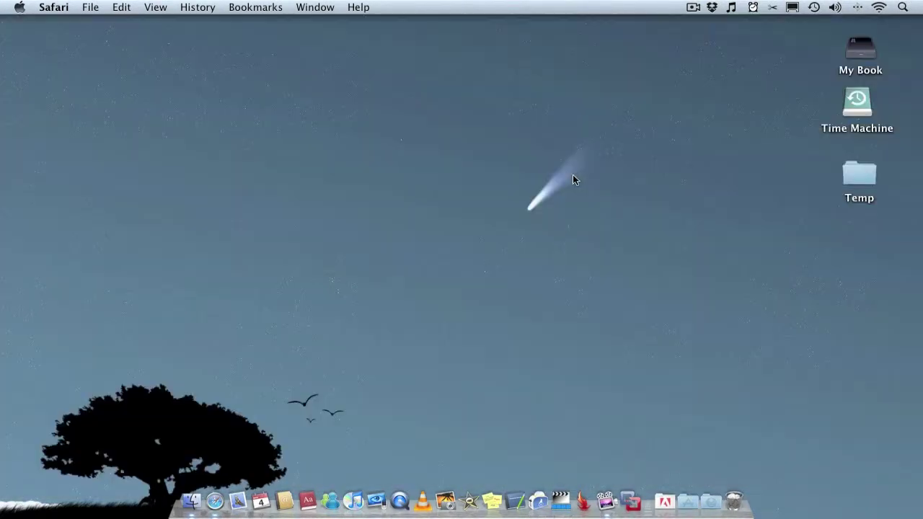
pyautogui.hotkey('ctrl', 'space')
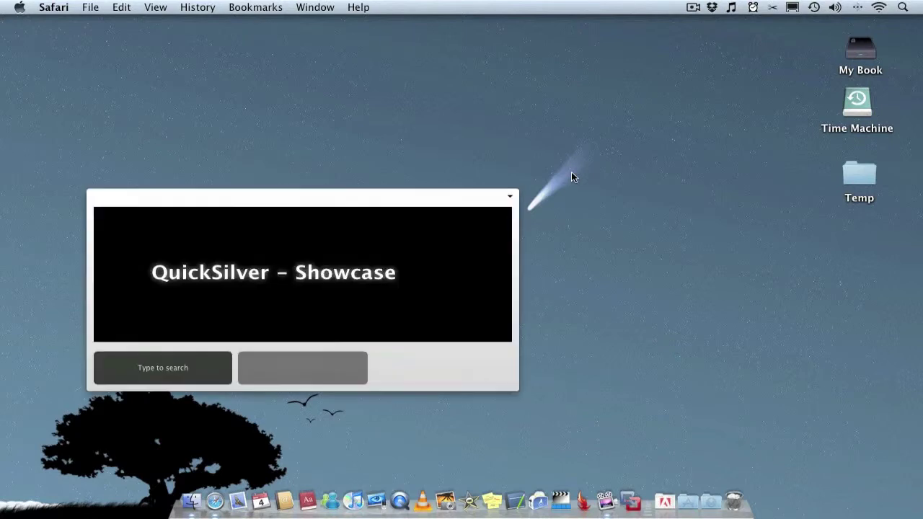
pyautogui.write('appc')
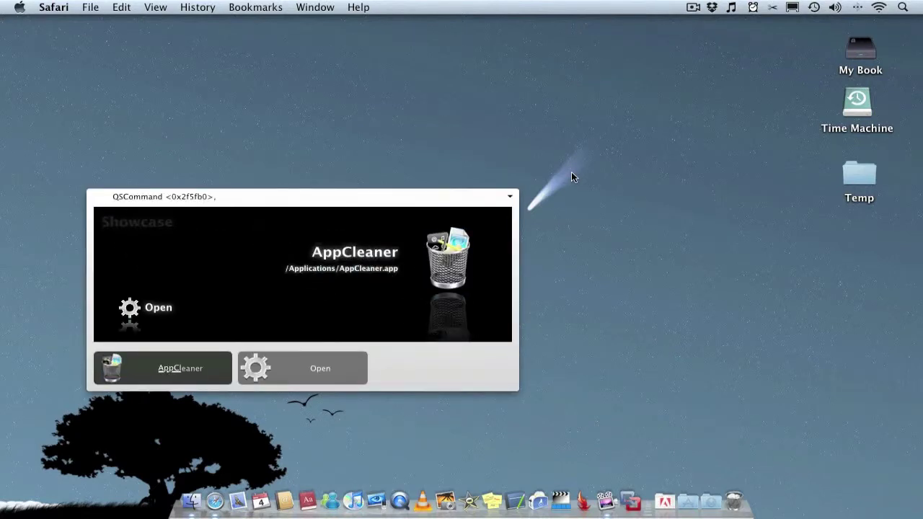
pyautogui.press('Return')
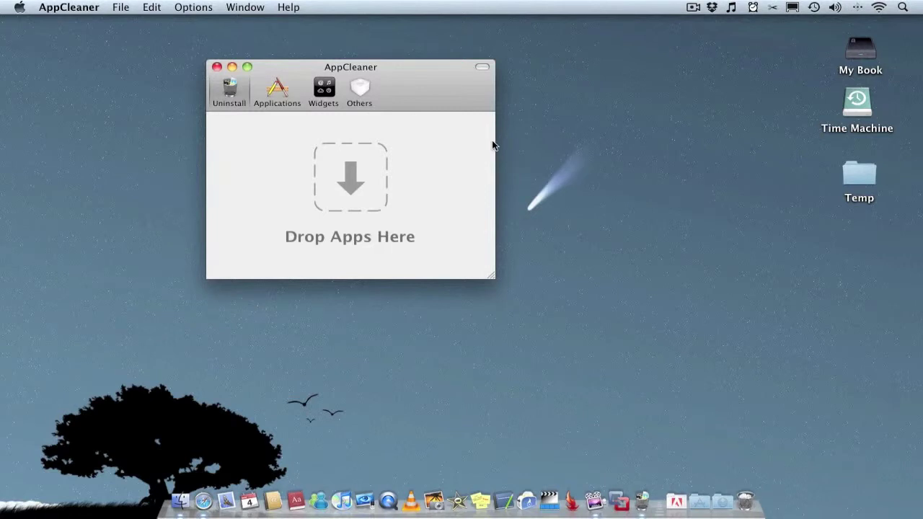
# Open the Applications folder from the Dock, reposition its window and scroll down to Fluid
pyautogui.click(706, 505)
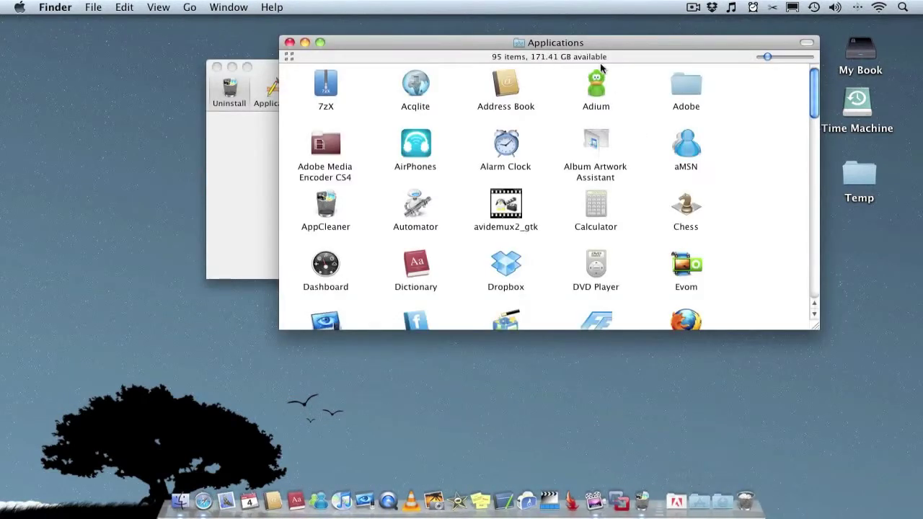
pyautogui.moveTo(589, 36); pyautogui.dragTo(668, 93)
pyautogui.scroll(-3, 627, 173)
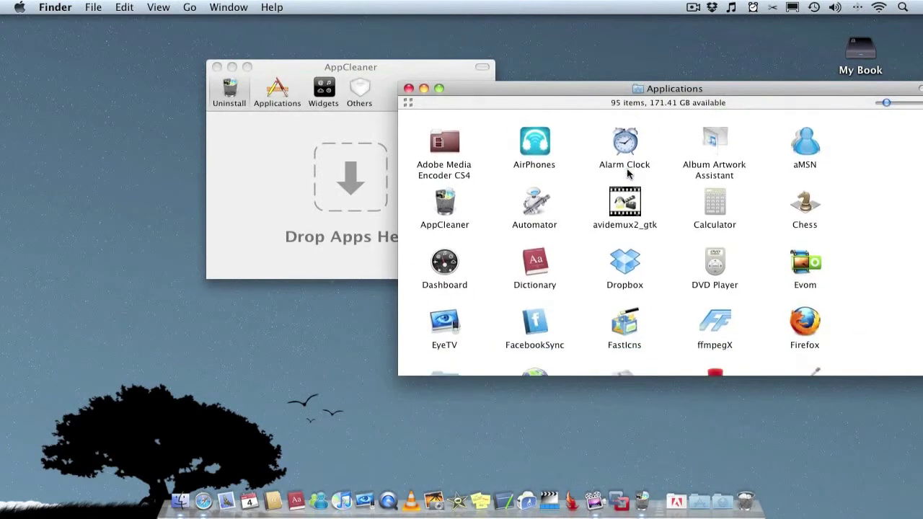
pyautogui.scroll(-3, 627, 173)
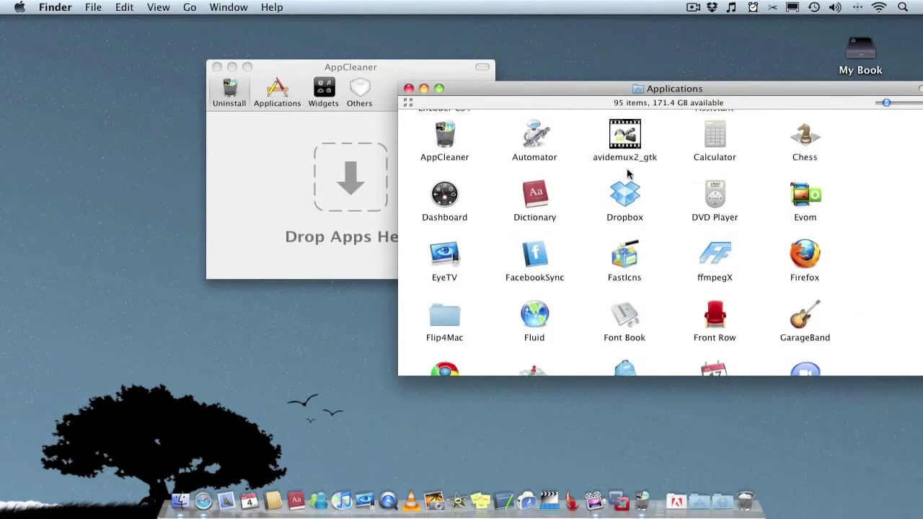
pyautogui.scroll(-6, 627, 173)
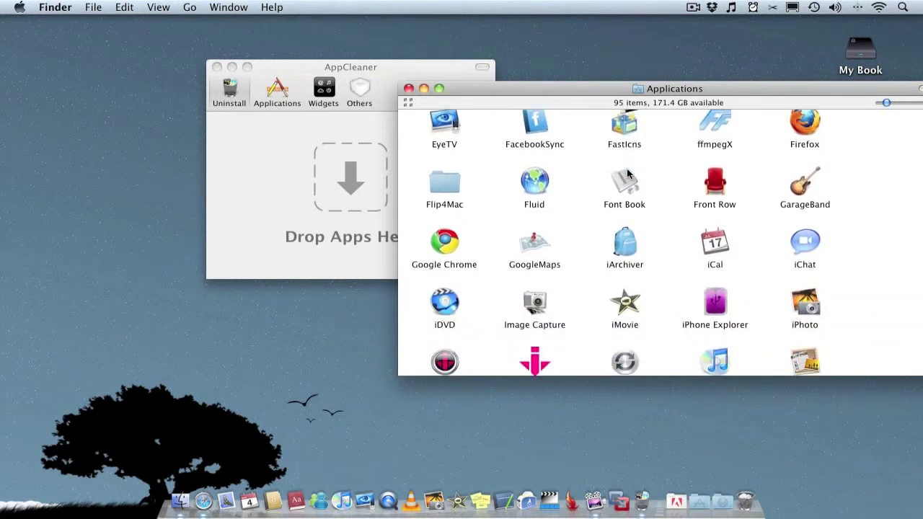
# Drop Fluid onto AppCleaner and delete it together with its related files
pyautogui.moveTo(534, 184); pyautogui.dragTo(345, 191)
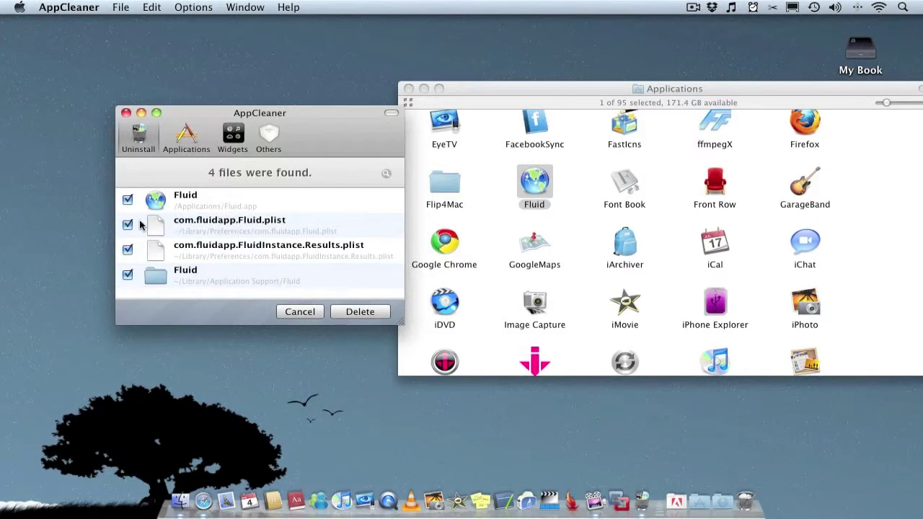
pyautogui.click(360, 312)
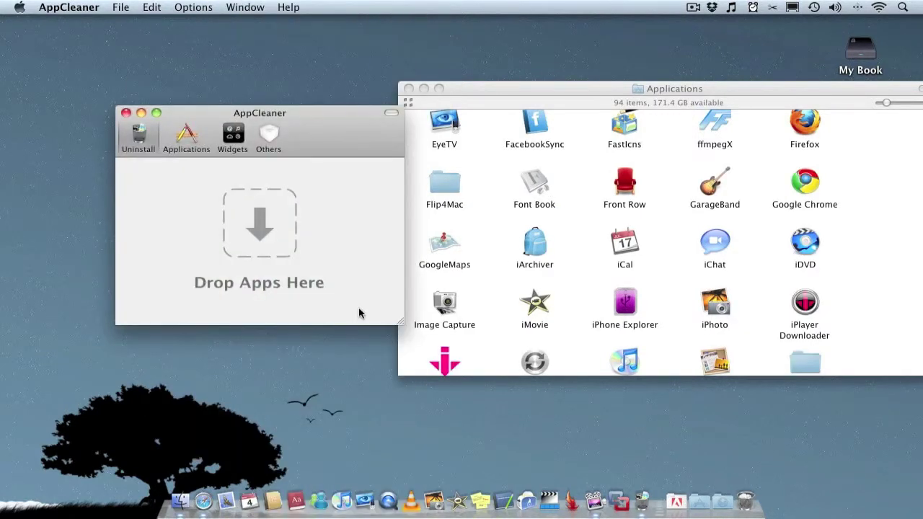
# Show the Applications list and tick, then untick, the two Adobe After Effects entries
pyautogui.click(186, 141)
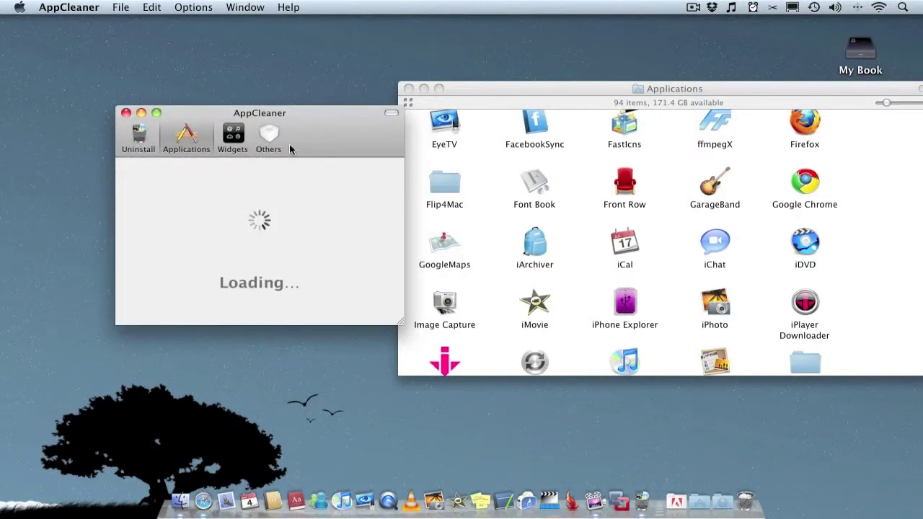
pyautogui.moveTo(293, 147)
pyautogui.mouseDown()
pyautogui.moveTo(303, 204)
pyautogui.moveTo(308, 152)
pyautogui.mouseUp()
pyautogui.scroll(-5, 308, 216)
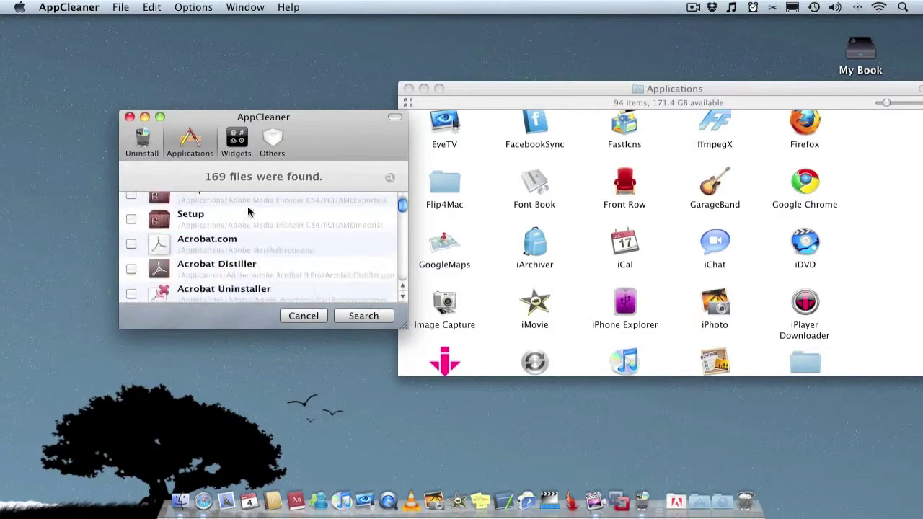
pyautogui.click(132, 250)
pyautogui.click(131, 274)
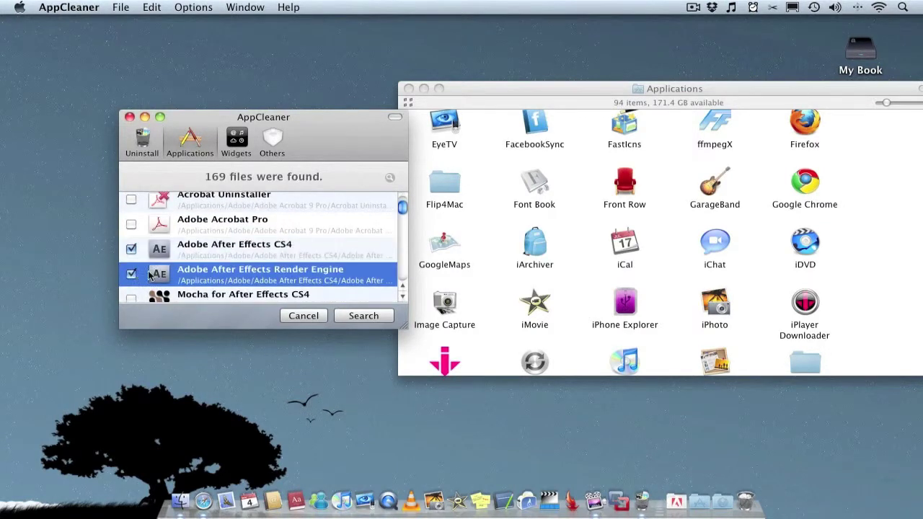
pyautogui.click(131, 274)
pyautogui.click(131, 249)
# Scroll through the 169 found applications
pyautogui.scroll(-8, 196, 256)
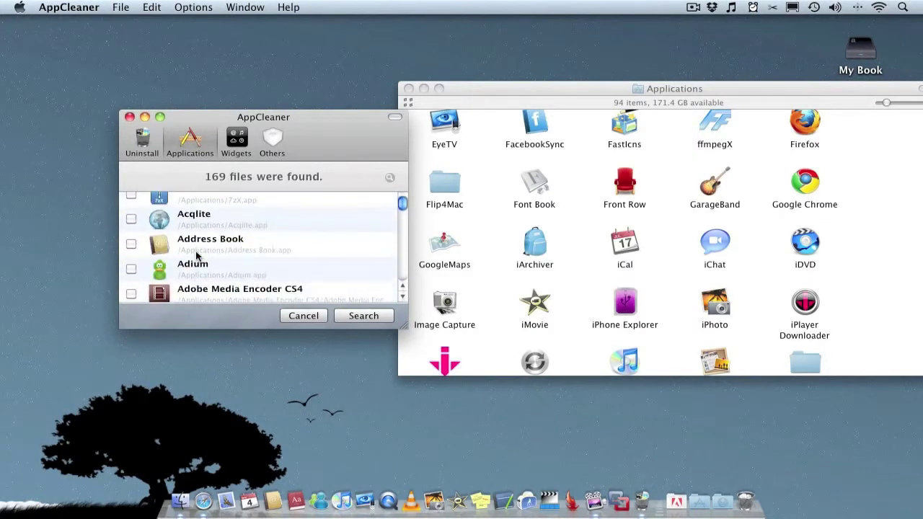
pyautogui.scroll(-10, 196, 256)
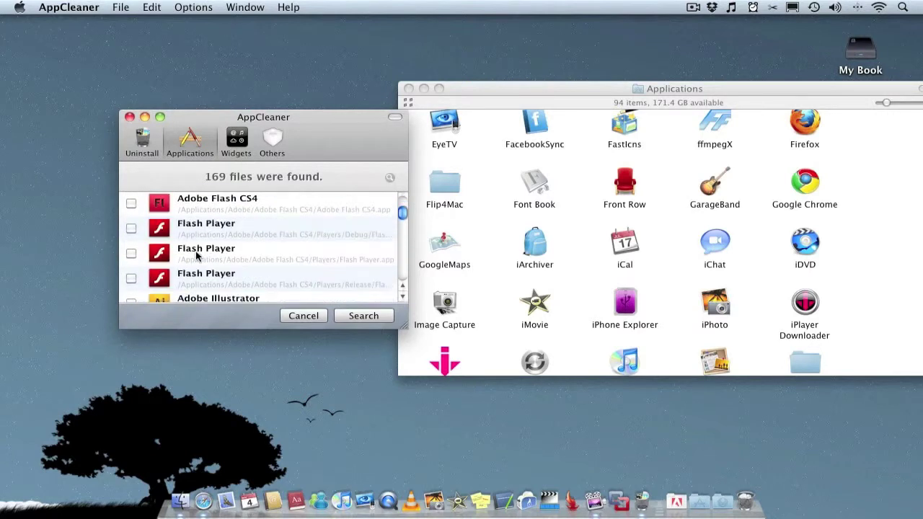
pyautogui.scroll(-5, 196, 256)
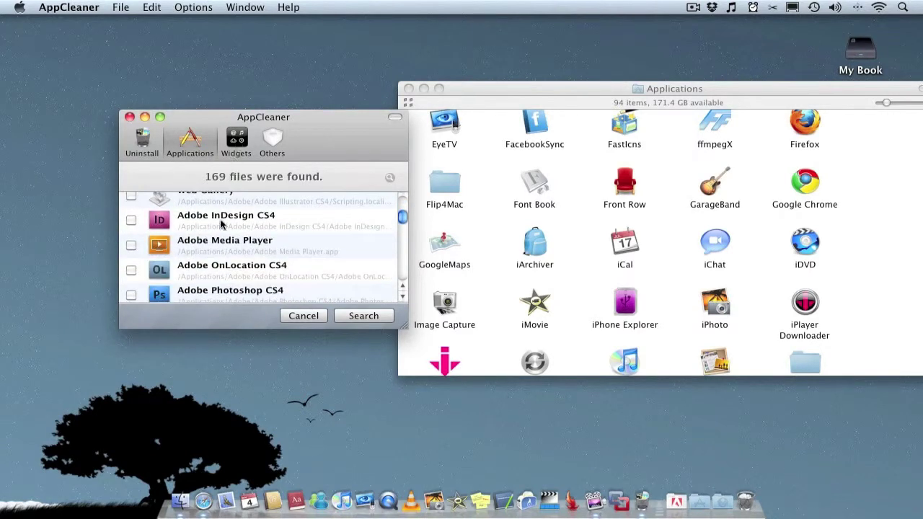
pyautogui.scroll(-4, 211, 232)
pyautogui.scroll(-12, 212, 232)
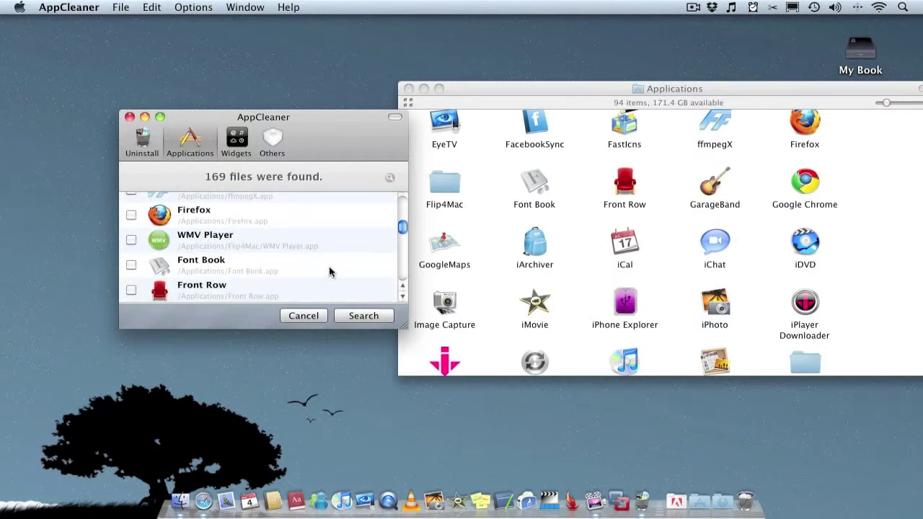
pyautogui.scroll(8, 203, 249)
pyautogui.scroll(5, 204, 228)
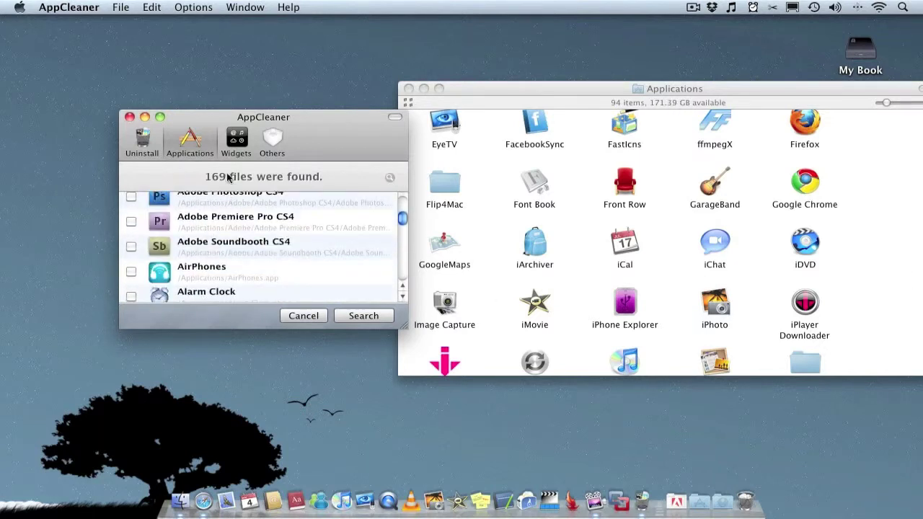
pyautogui.click(232, 146)
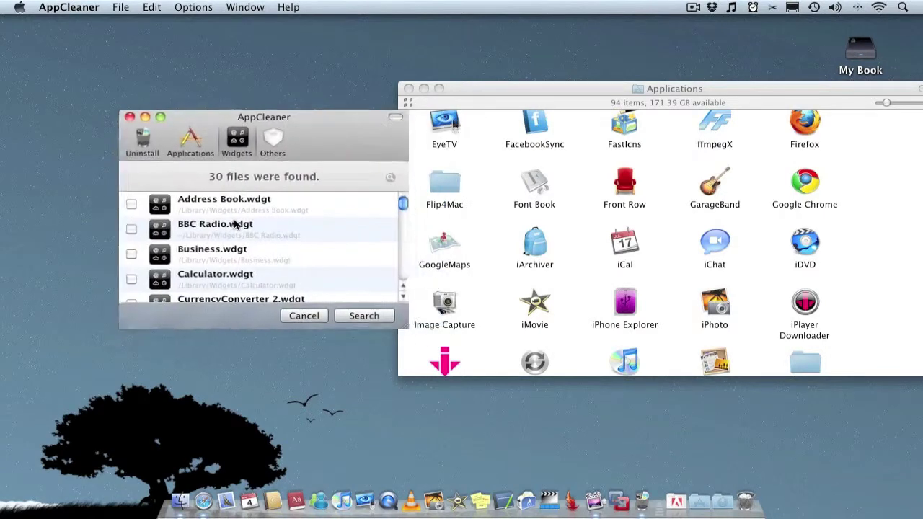
pyautogui.scroll(-2, 281, 236)
pyautogui.scroll(-5, 283, 238)
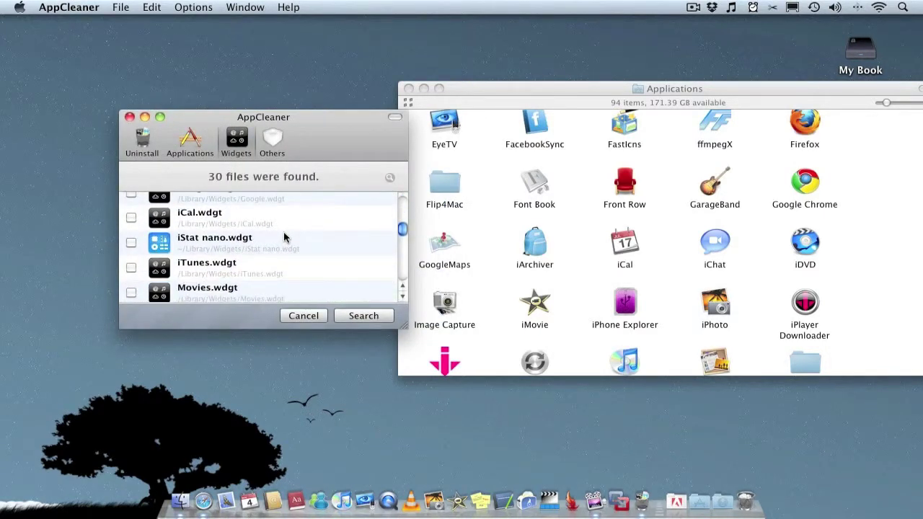
pyautogui.press('F9')
pyautogui.press('F9')
pyautogui.press('F12')
pyautogui.press('F12')
pyautogui.scroll(-10, 258, 238)
pyautogui.scroll(-2, 260, 239)
pyautogui.scroll(10, 260, 238)
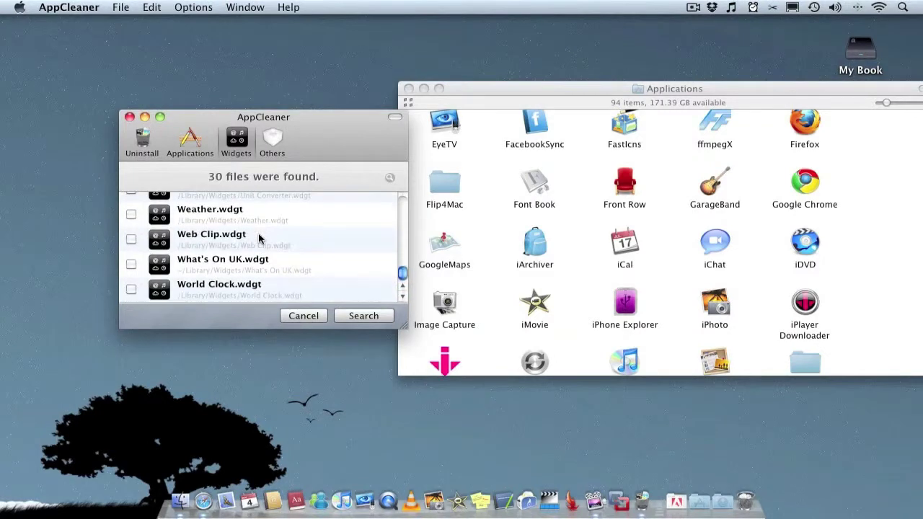
pyautogui.scroll(2, 260, 239)
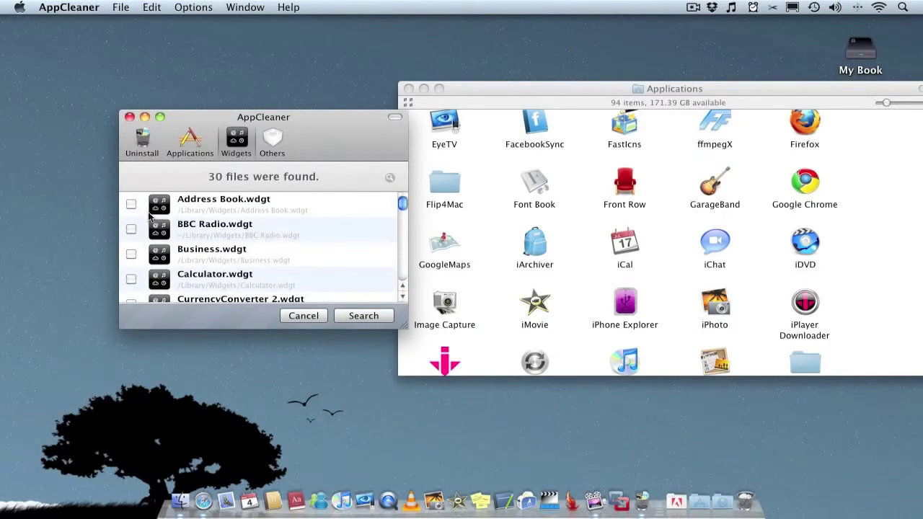
# Search Address Book.wdgt's files, cancel without deleting, and briefly toggle the Dashboard with F12
pyautogui.click(131, 203)
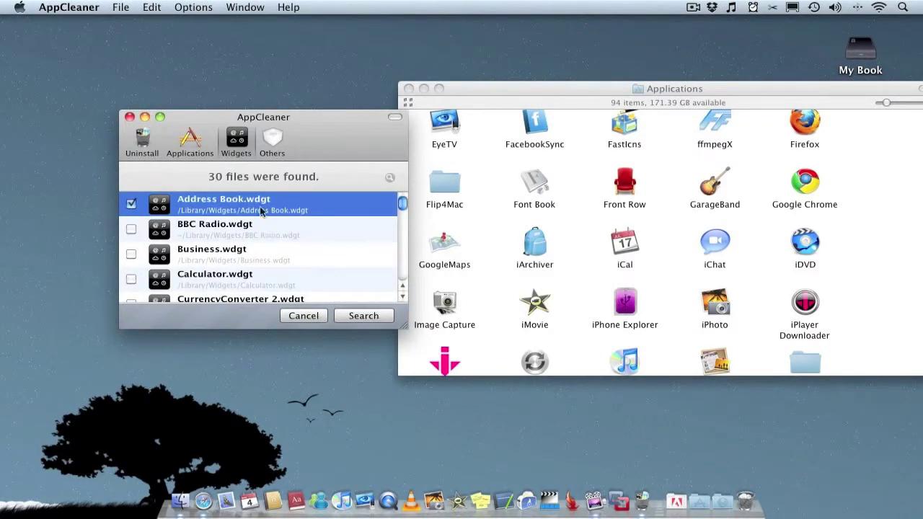
pyautogui.click(364, 315)
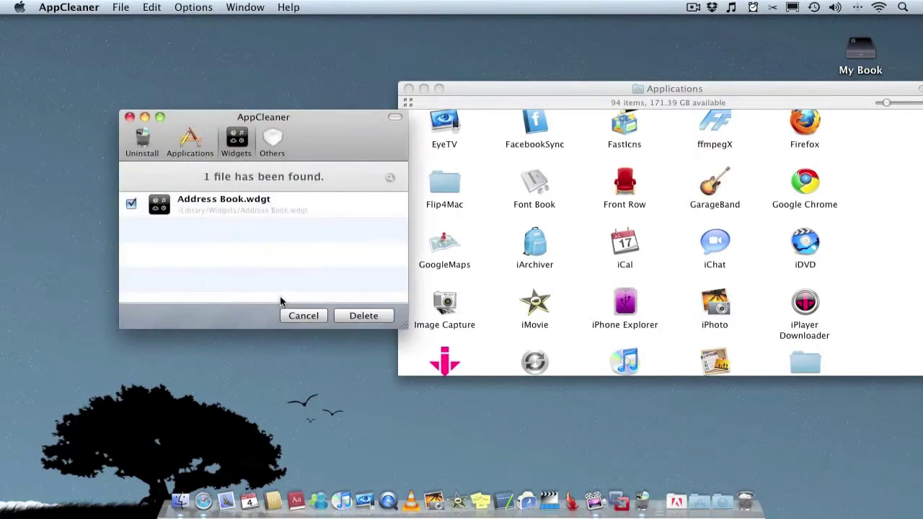
pyautogui.click(132, 205)
pyautogui.click(300, 316)
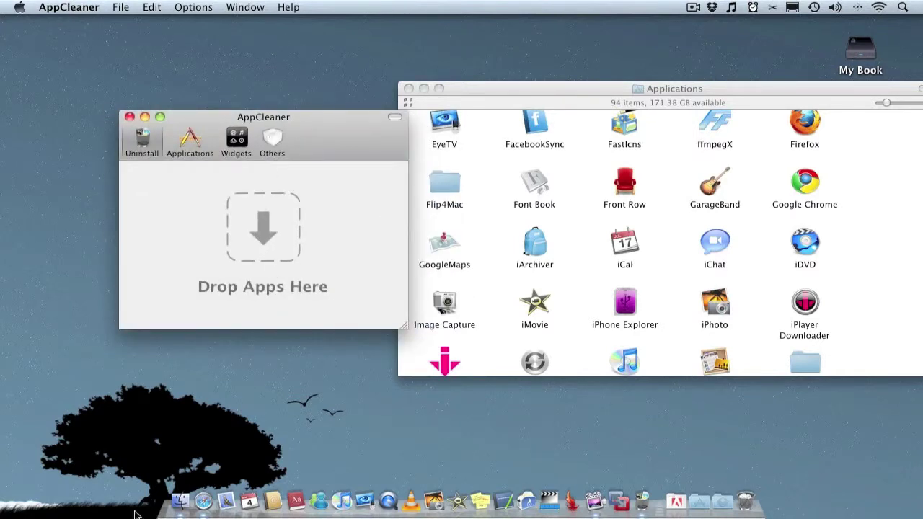
pyautogui.press('F12')
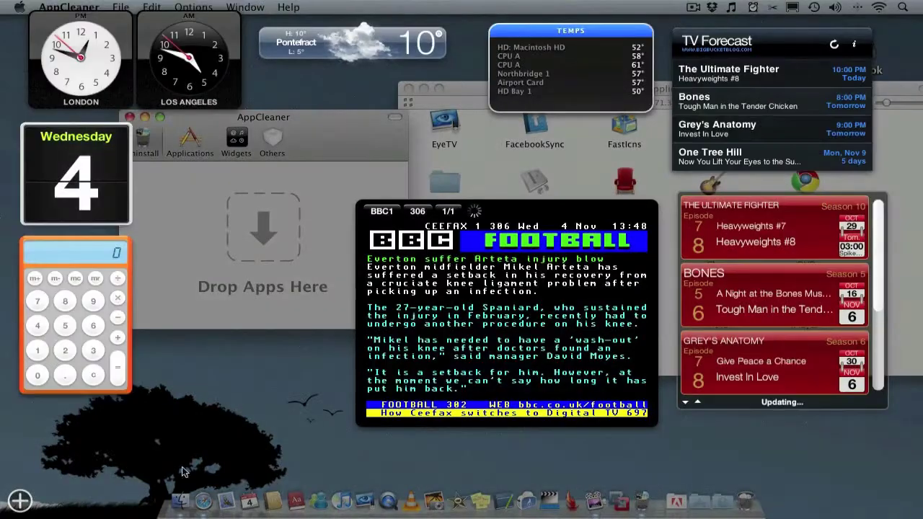
pyautogui.press('F12')
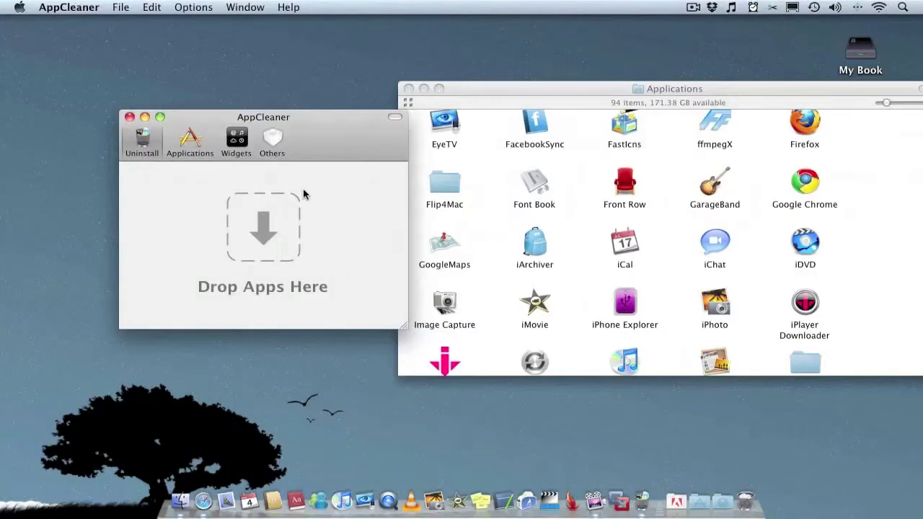
# Open the Others tab and scroll through its 27 found plugin files
pyautogui.click(278, 141)
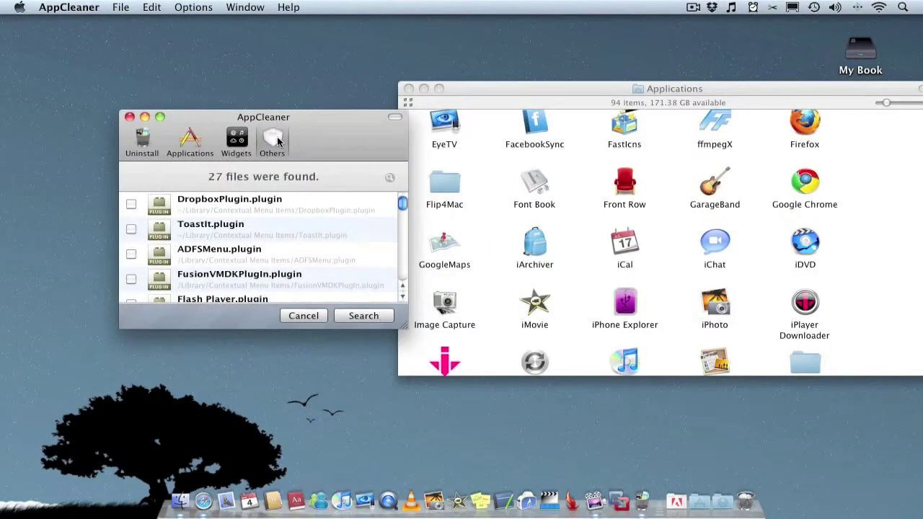
pyautogui.scroll(-15, 303, 225)
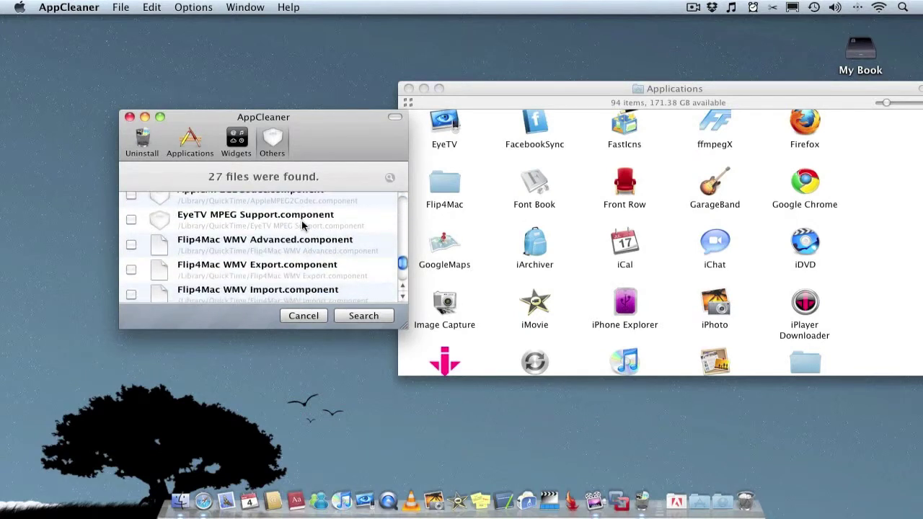
pyautogui.scroll(12, 302, 225)
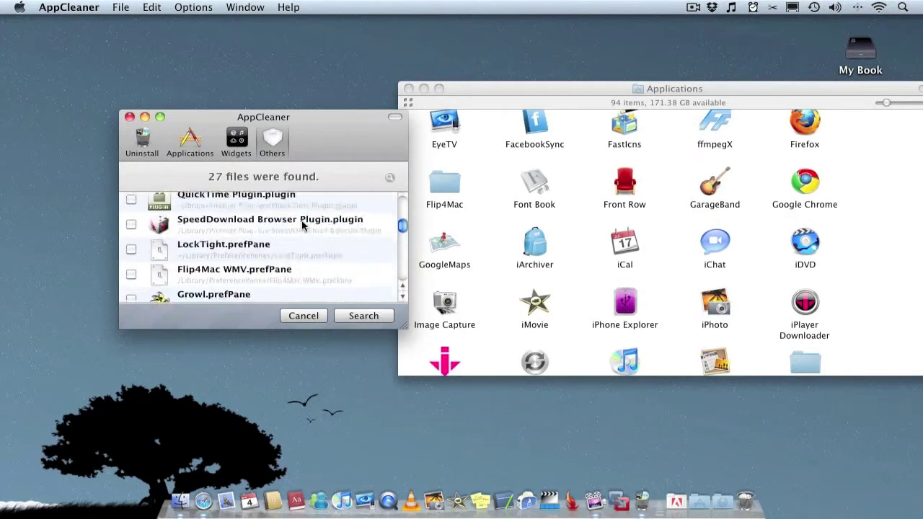
pyautogui.scroll(-3, 303, 225)
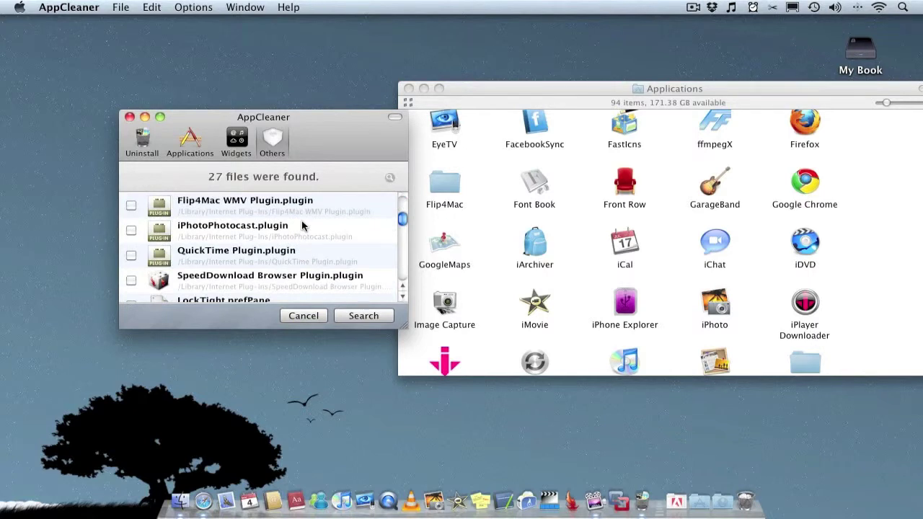
pyautogui.scroll(-2, 303, 225)
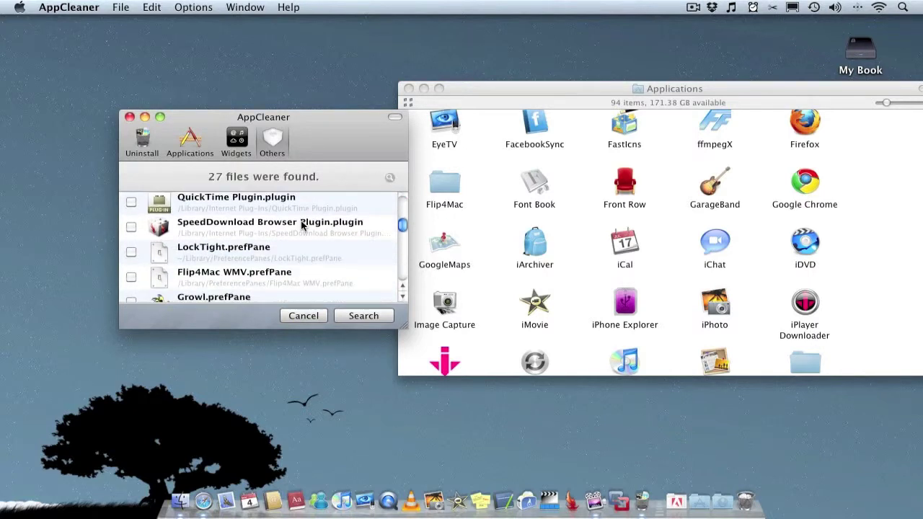
pyautogui.scroll(-1, 303, 224)
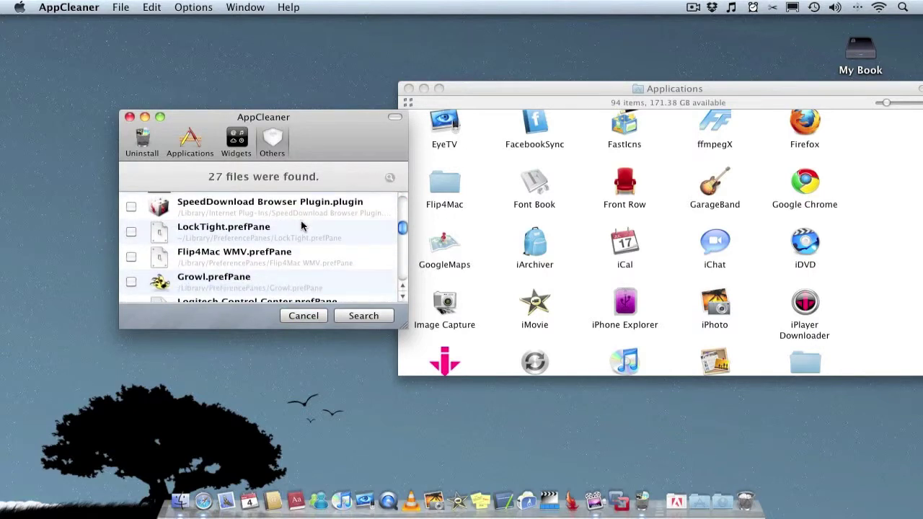
pyautogui.scroll(-2, 302, 227)
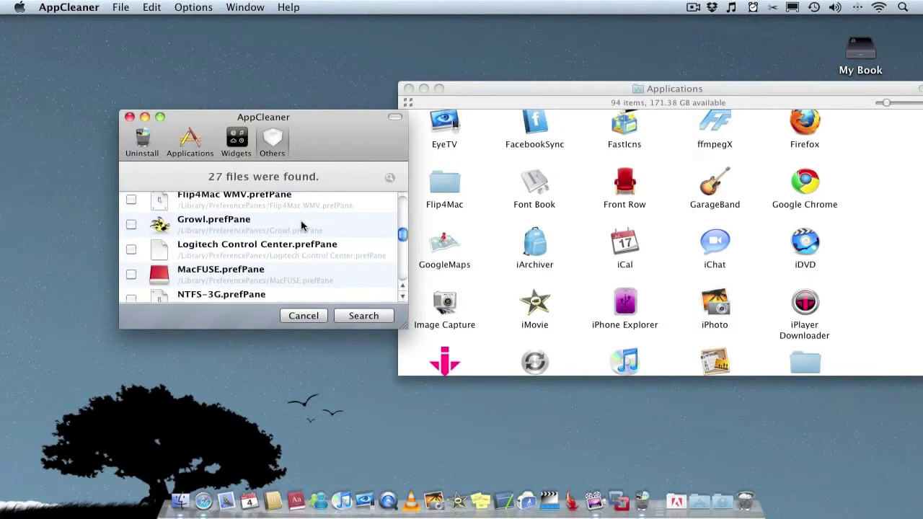
pyautogui.scroll(10, 302, 226)
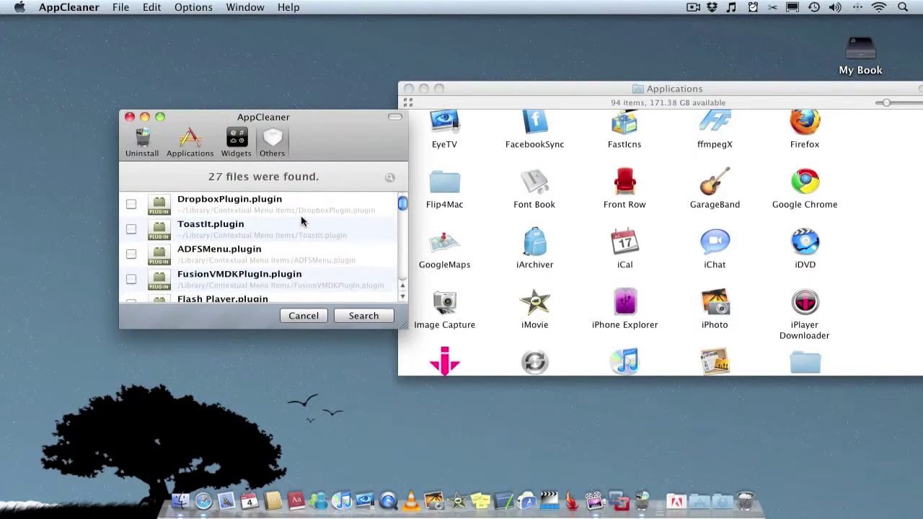
# Show the filter field, type 'wmv', then clear it so all files remain listed
pyautogui.click(390, 178)
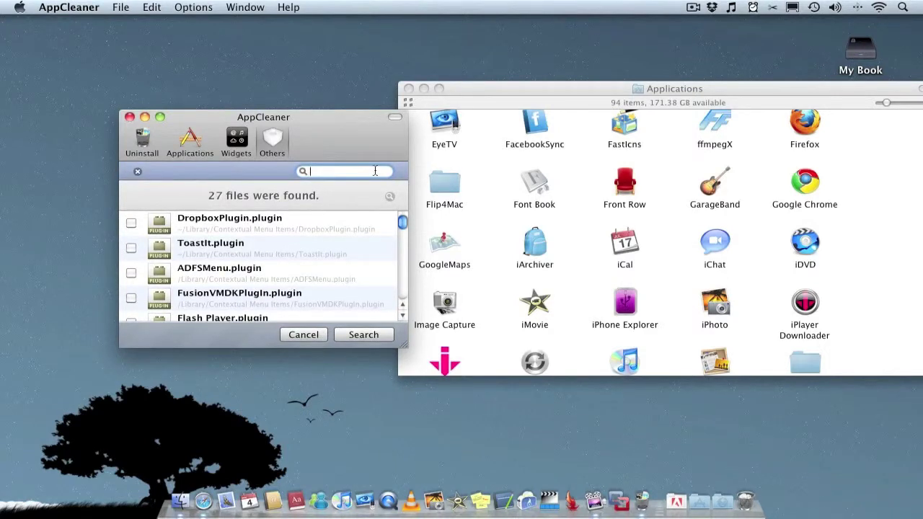
pyautogui.write('wmv')
pyautogui.press('BackSpace')
pyautogui.press('BackSpace')
pyautogui.press('BackSpace')
# Close the AppCleaner window with its red close button
pyautogui.click(130, 119)
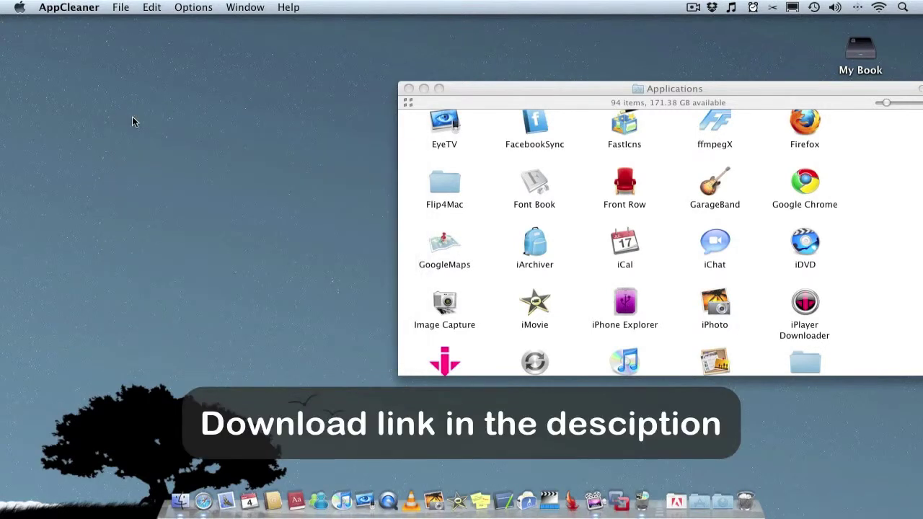